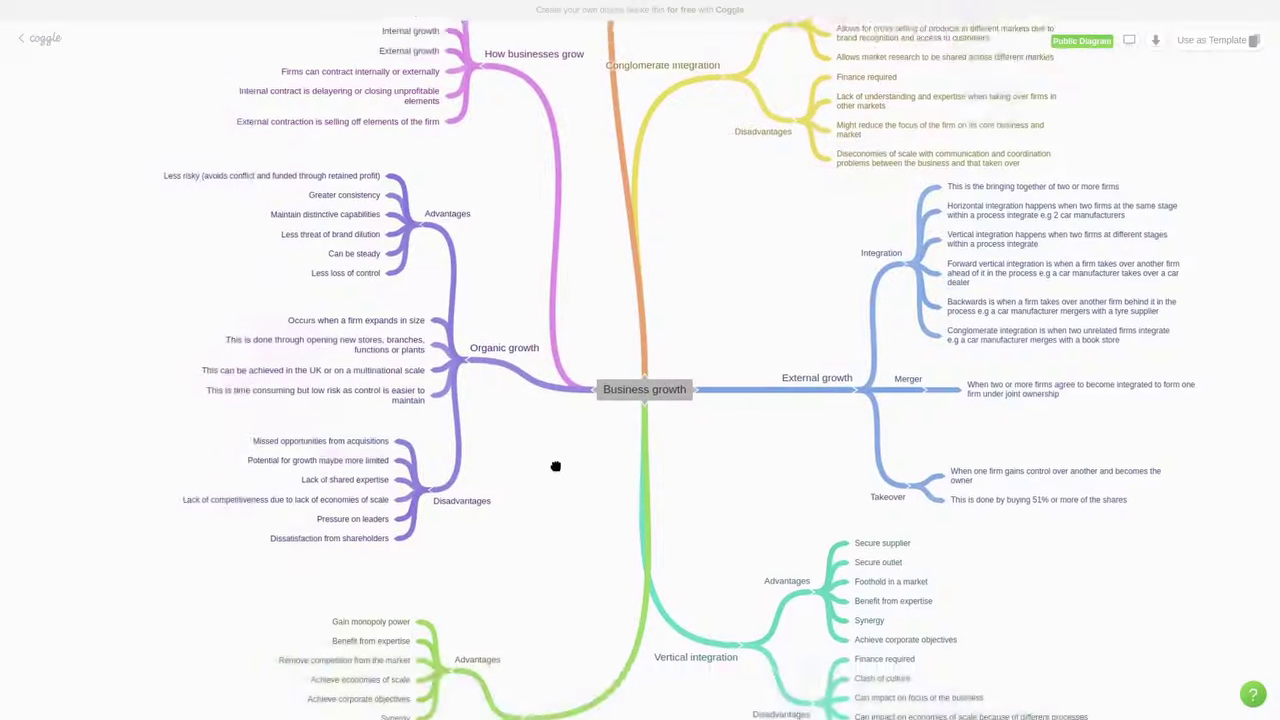
# Pan around the Platform Recipes ebook map to show its Marketing, Publish, Product and Content branches
pyautogui.moveTo(557, 466); pyautogui.dragTo(577, 603)
pyautogui.moveTo(786, 334); pyautogui.dragTo(705, 431)
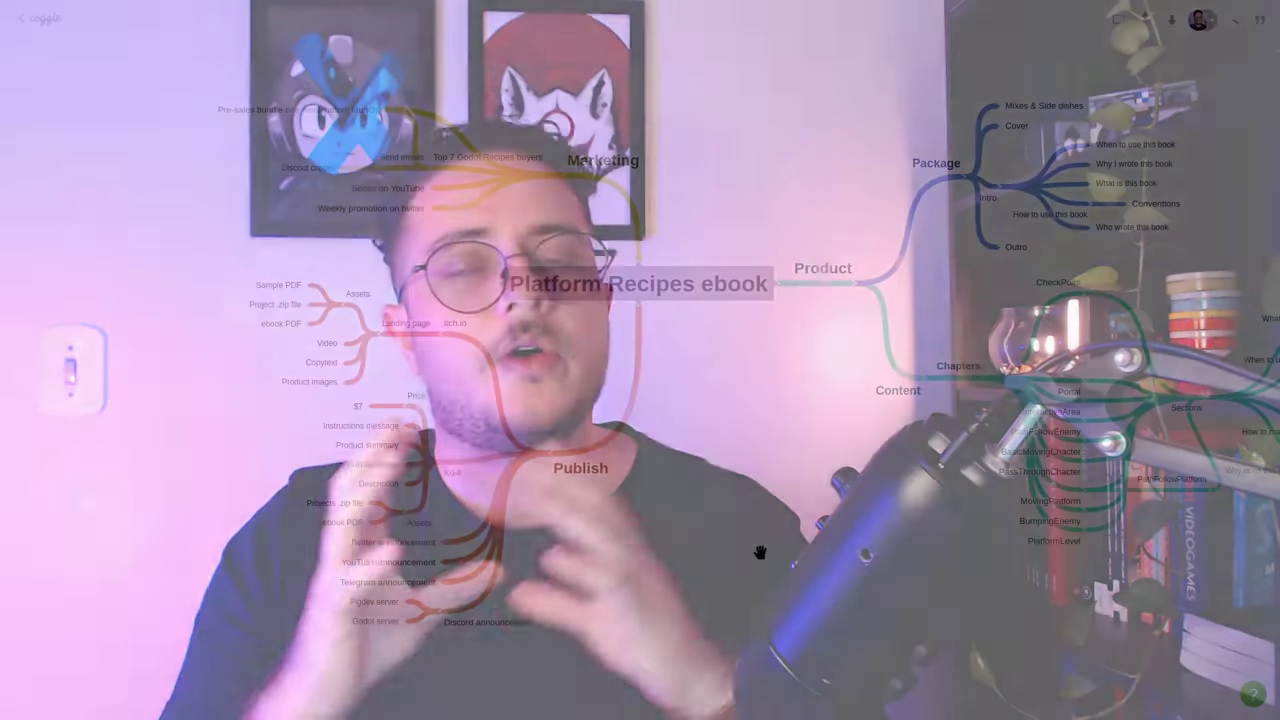
pyautogui.moveTo(760, 549); pyautogui.dragTo(188, 506)
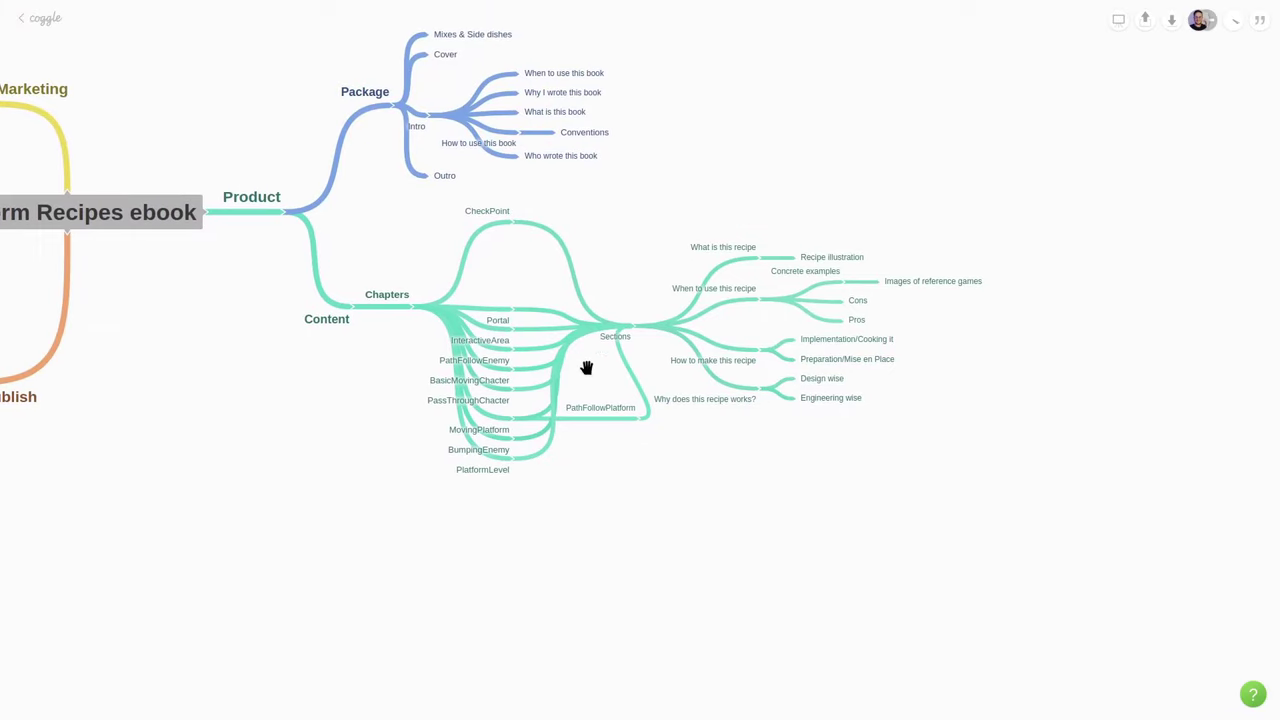
# Pan across the Milkyway Mailing Inc. map through its Sections, References and other branches
pyautogui.moveTo(618, 347); pyautogui.dragTo(686, 326)
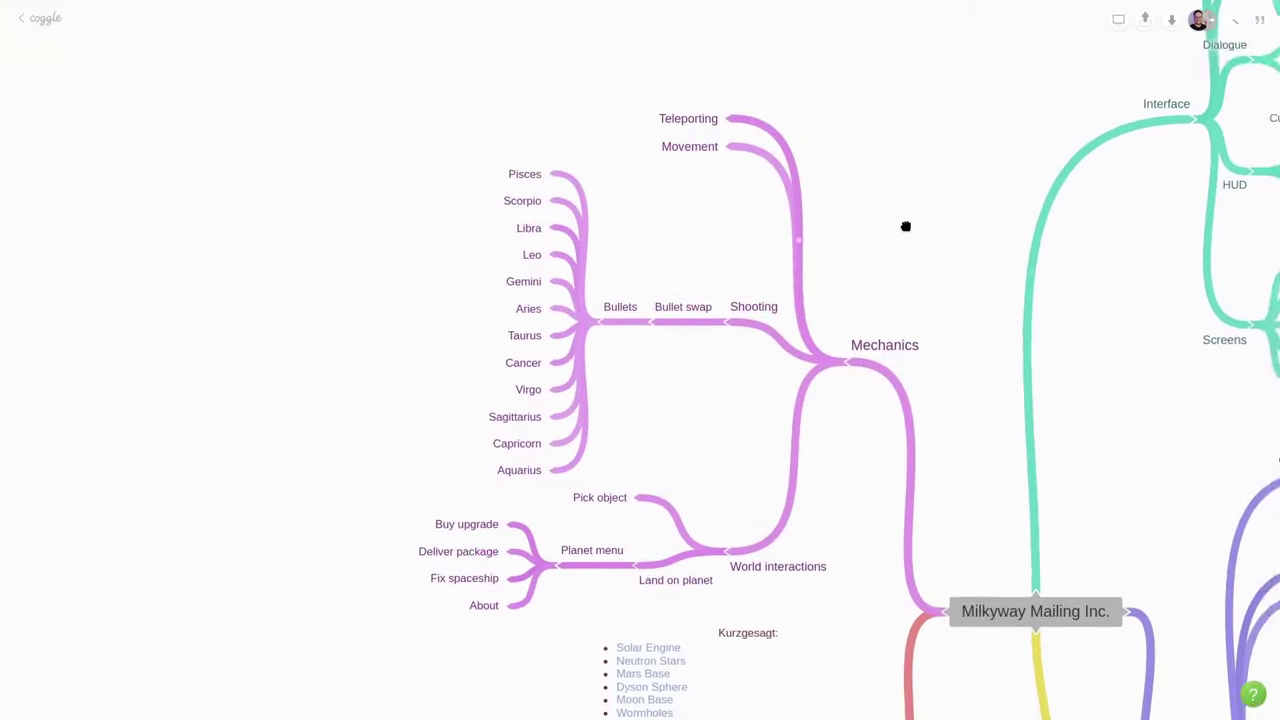
pyautogui.moveTo(352, 629); pyautogui.dragTo(334, 149)
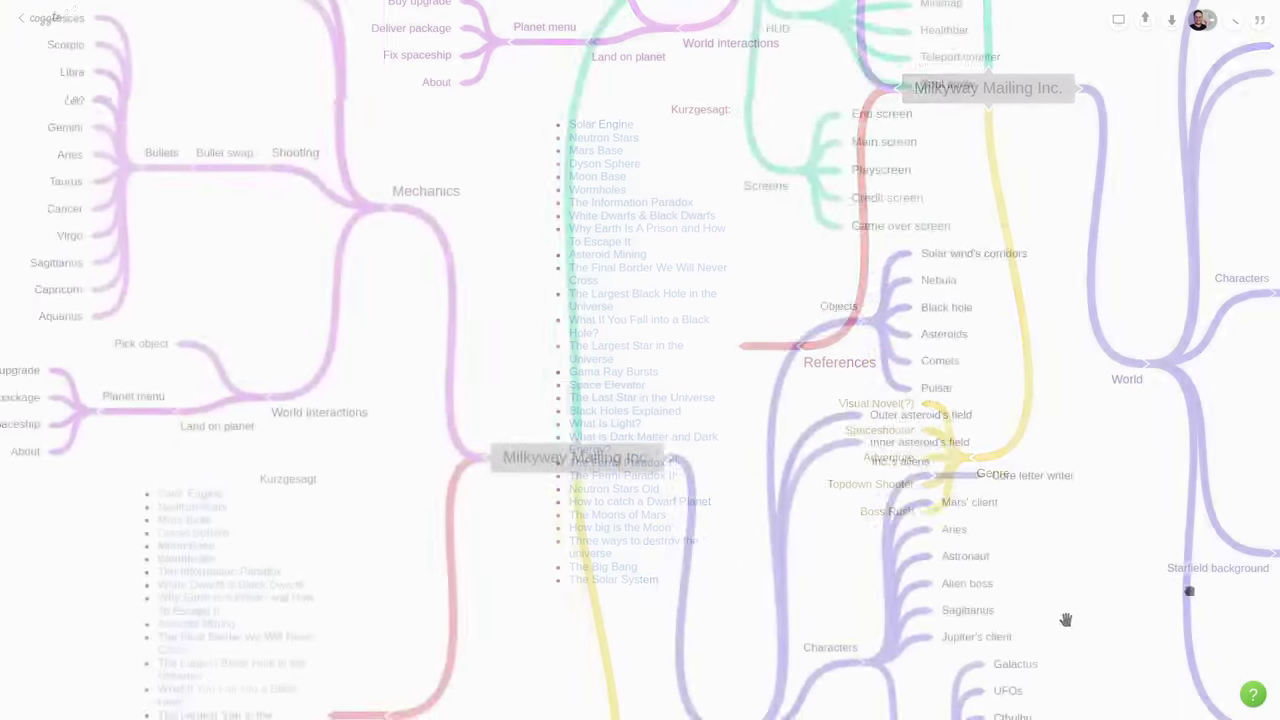
pyautogui.moveTo(1189, 591); pyautogui.dragTo(1229, 500)
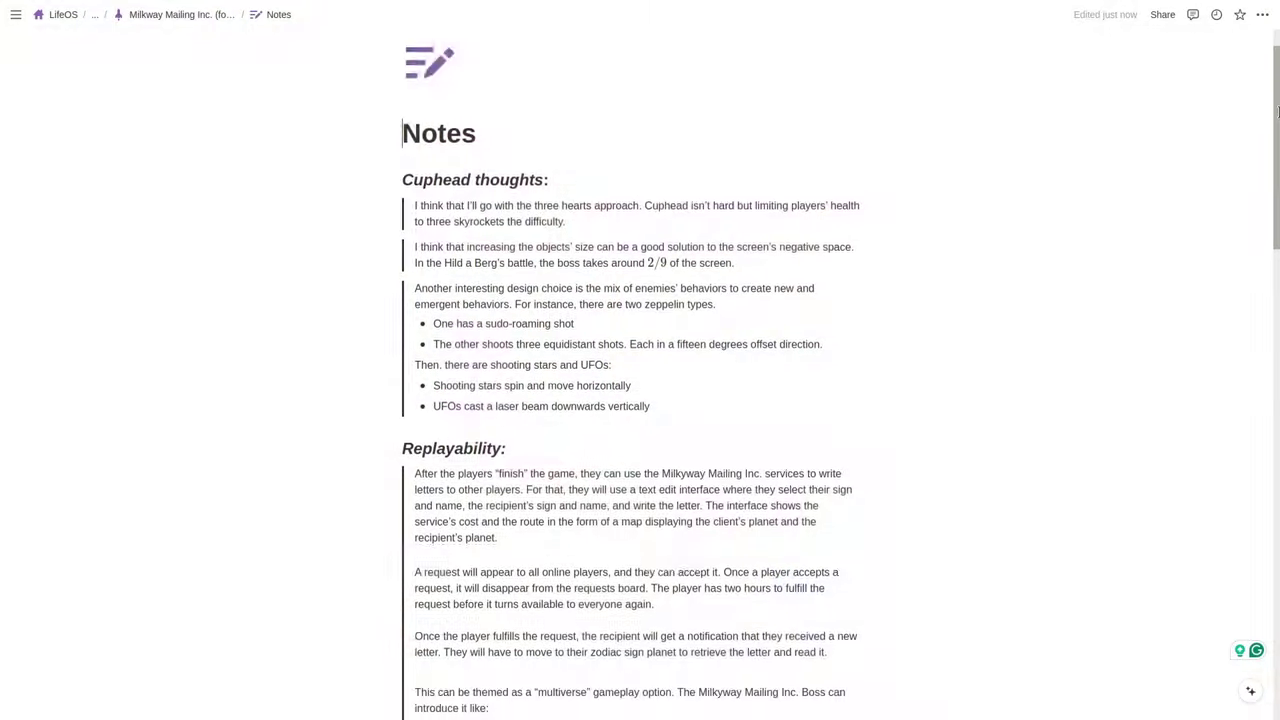
pyautogui.scroll(-2, 1278, 142)
pyautogui.moveTo(1278, 142); pyautogui.dragTo(1278, 454)
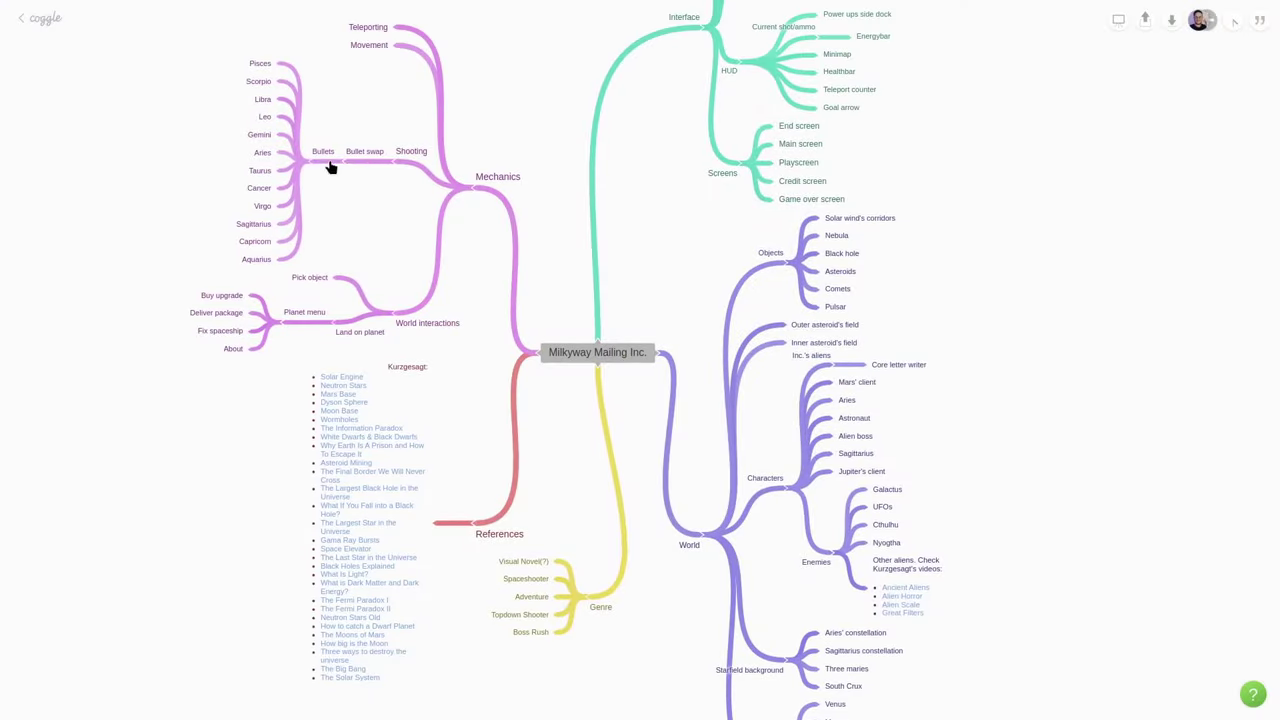
# Drag the Bullets branch with its zodiac children to a new spot on the map
pyautogui.moveTo(309, 167); pyautogui.dragTo(799, 262)
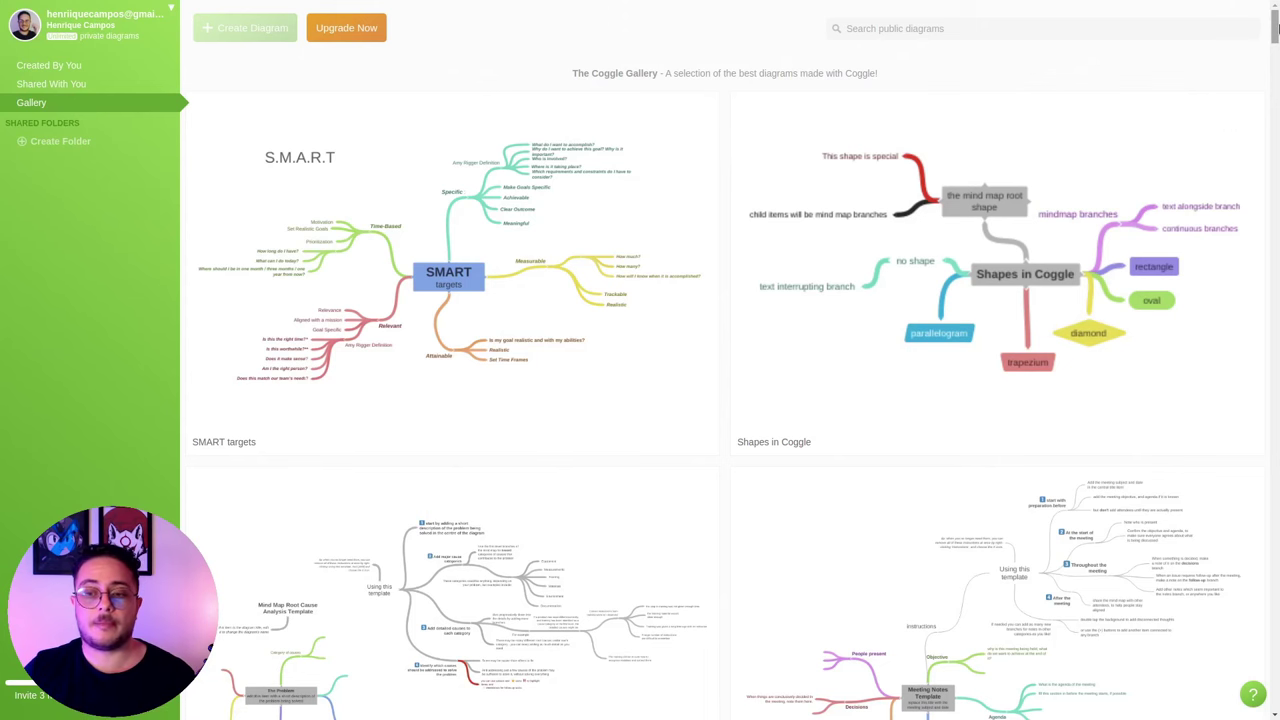
# Add a shared 'Games' folder and open a new untitled diagram inside it
pyautogui.moveTo(1275, 28)
pyautogui.mouseDown()
pyautogui.moveTo(1275, 60)
pyautogui.moveTo(1275, 28)
pyautogui.mouseUp()
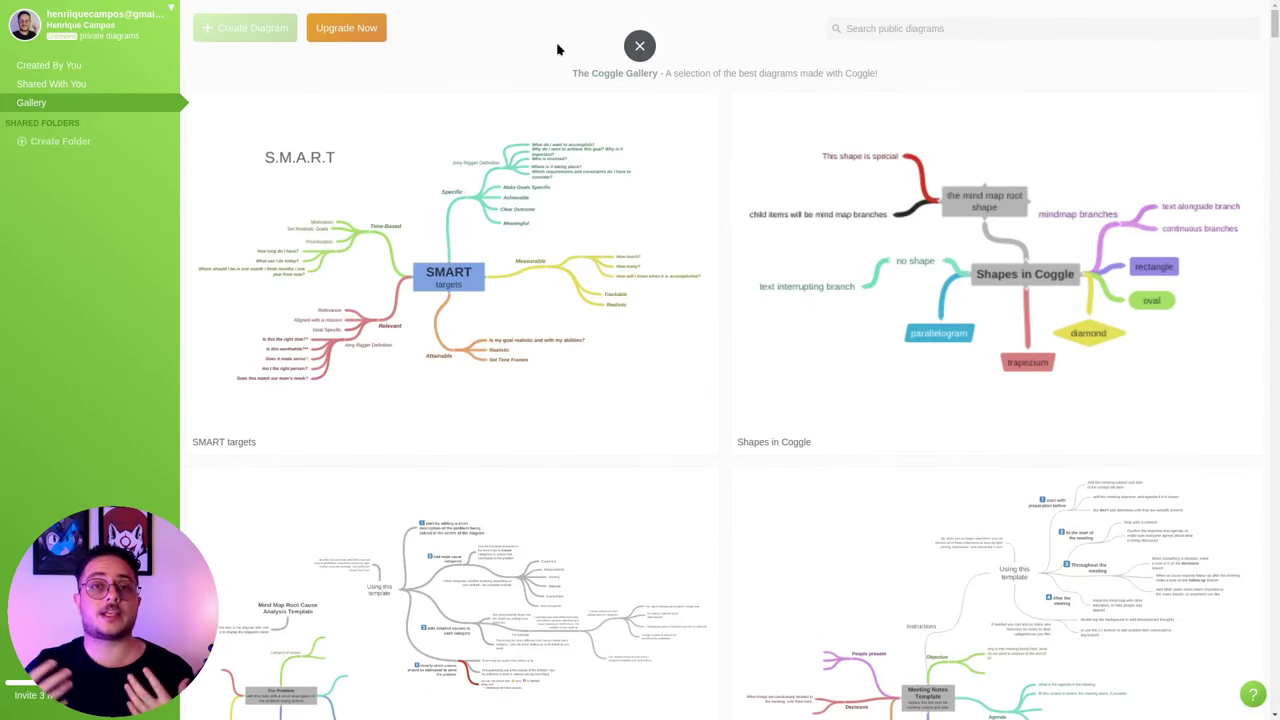
pyautogui.click(57, 143)
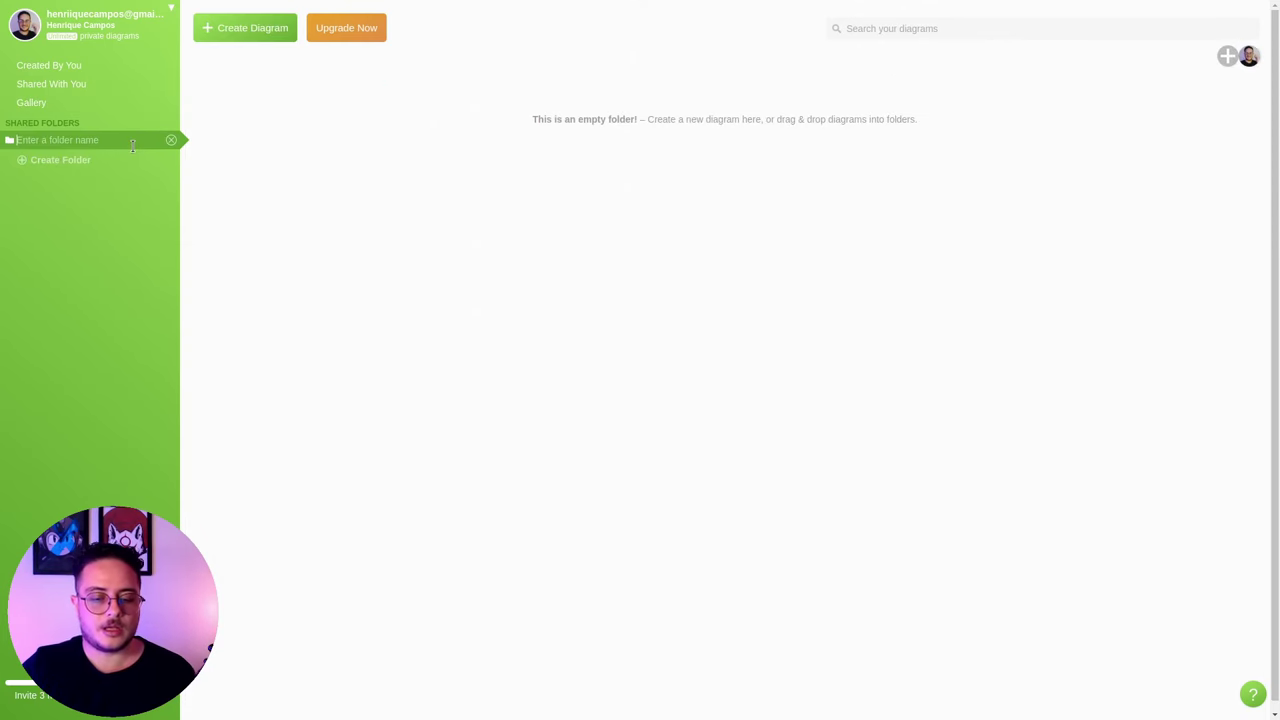
pyautogui.press('Return')
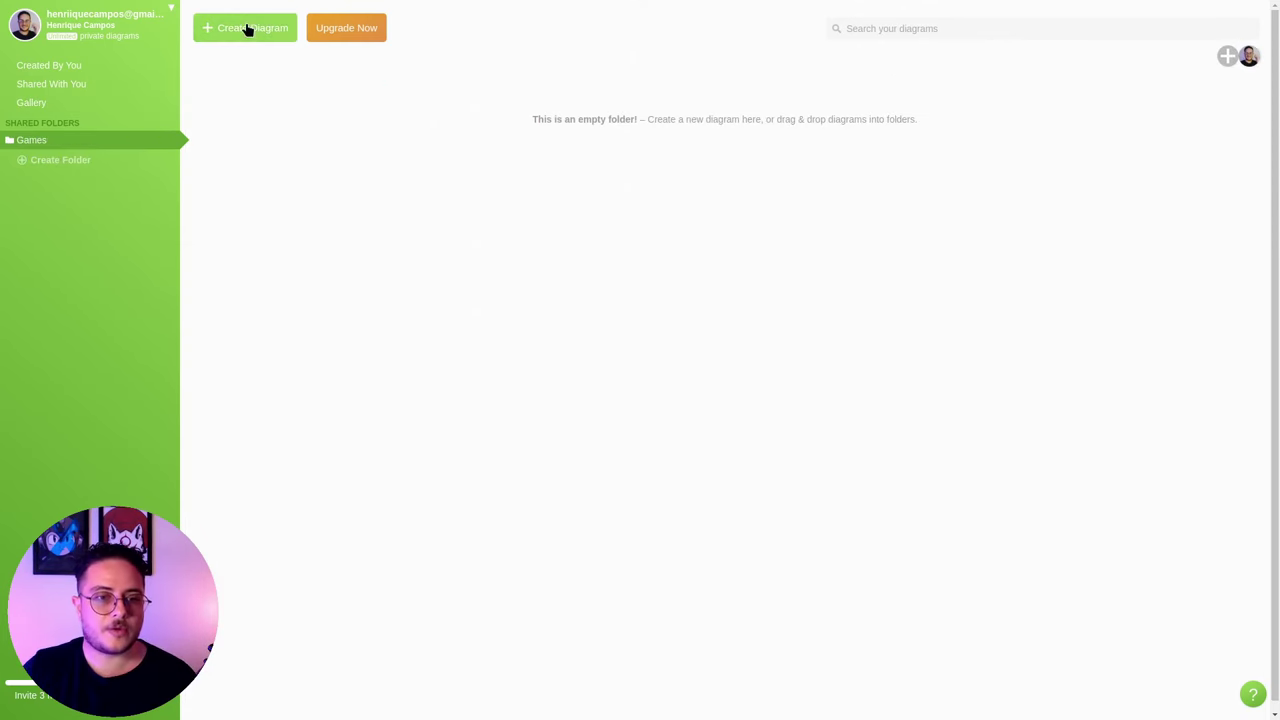
pyautogui.click(246, 28)
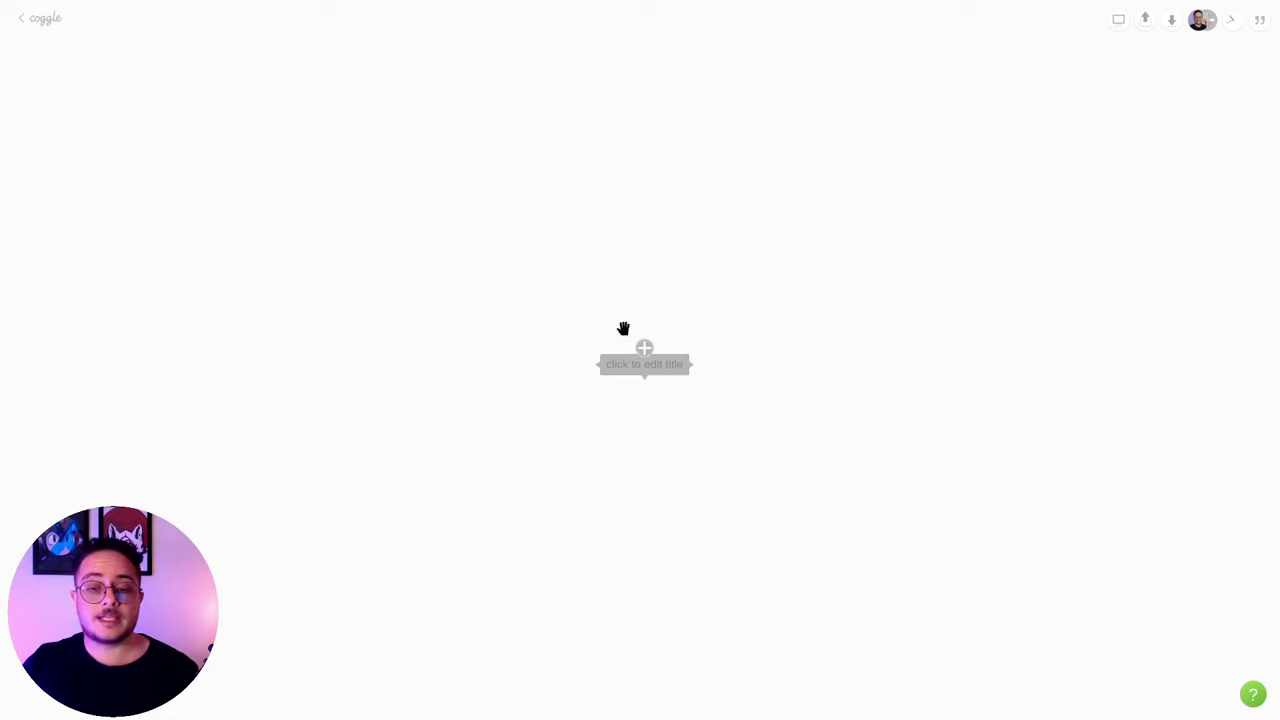
# Title the root node '# Kings & Pigs' and add a sentence crediting PixelFrog's Kings & Pigs asset pack
pyautogui.click(632, 370)
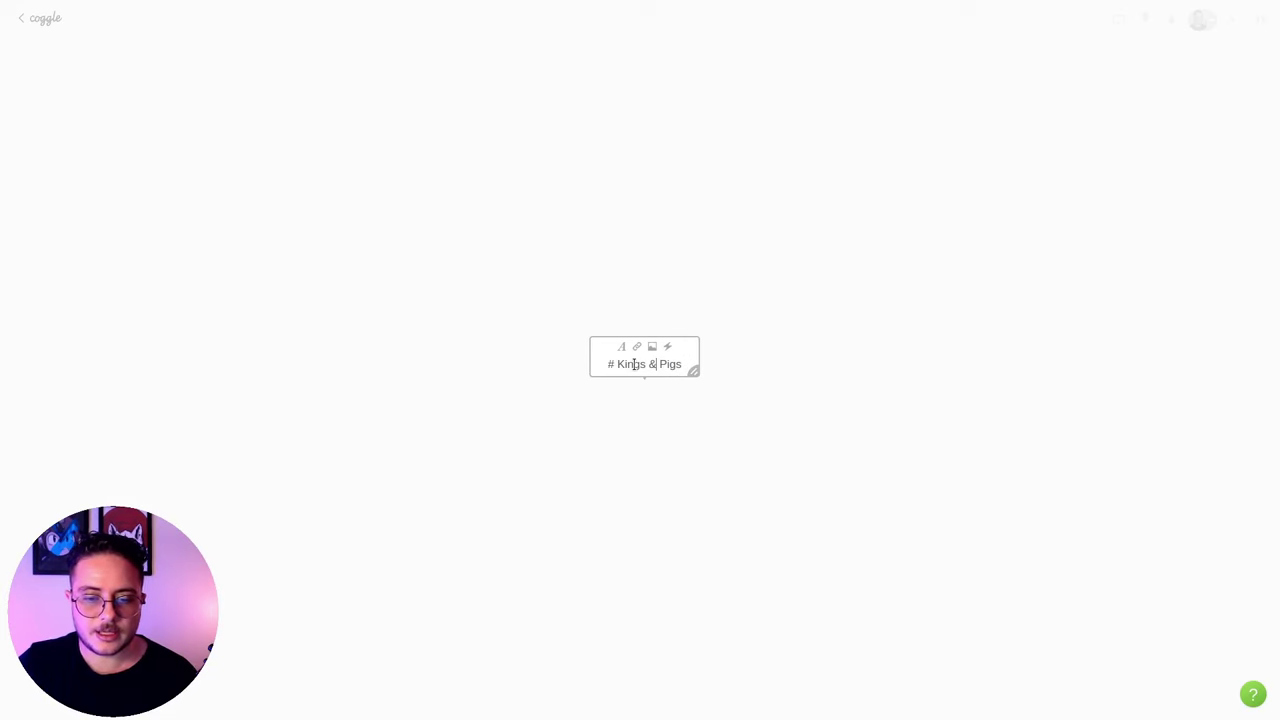
pyautogui.press('Return')
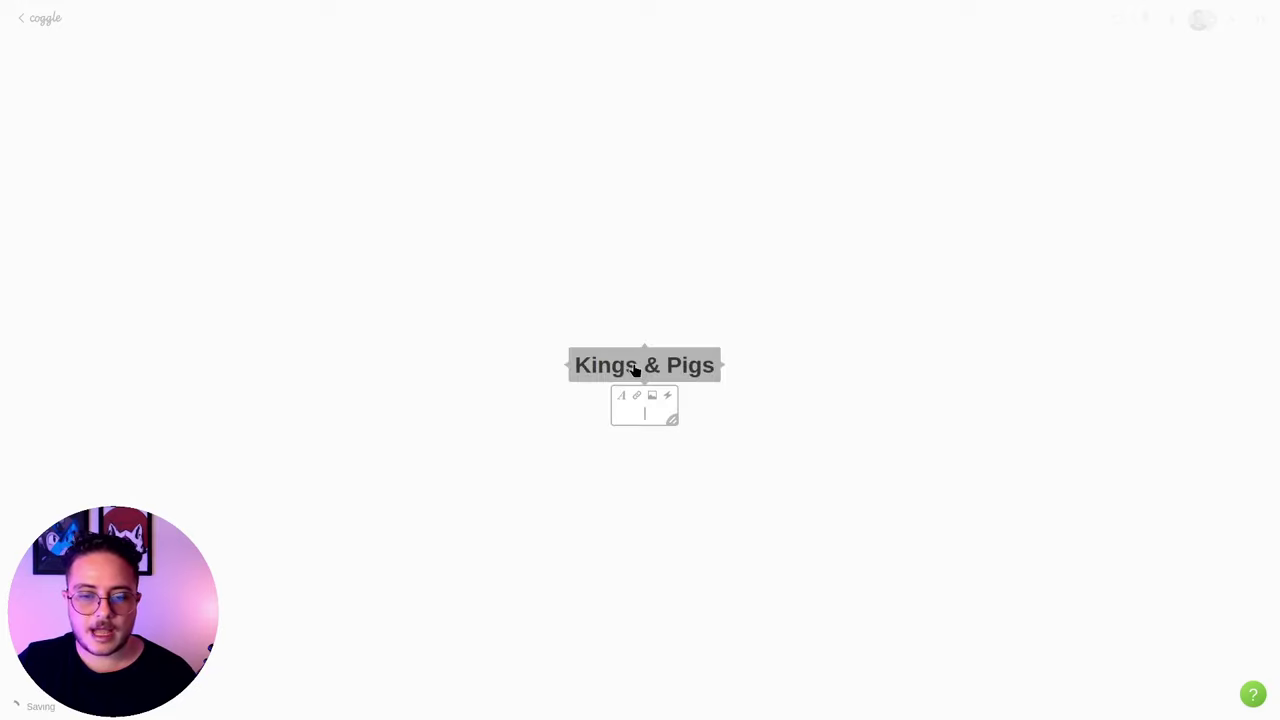
pyautogui.click(686, 370)
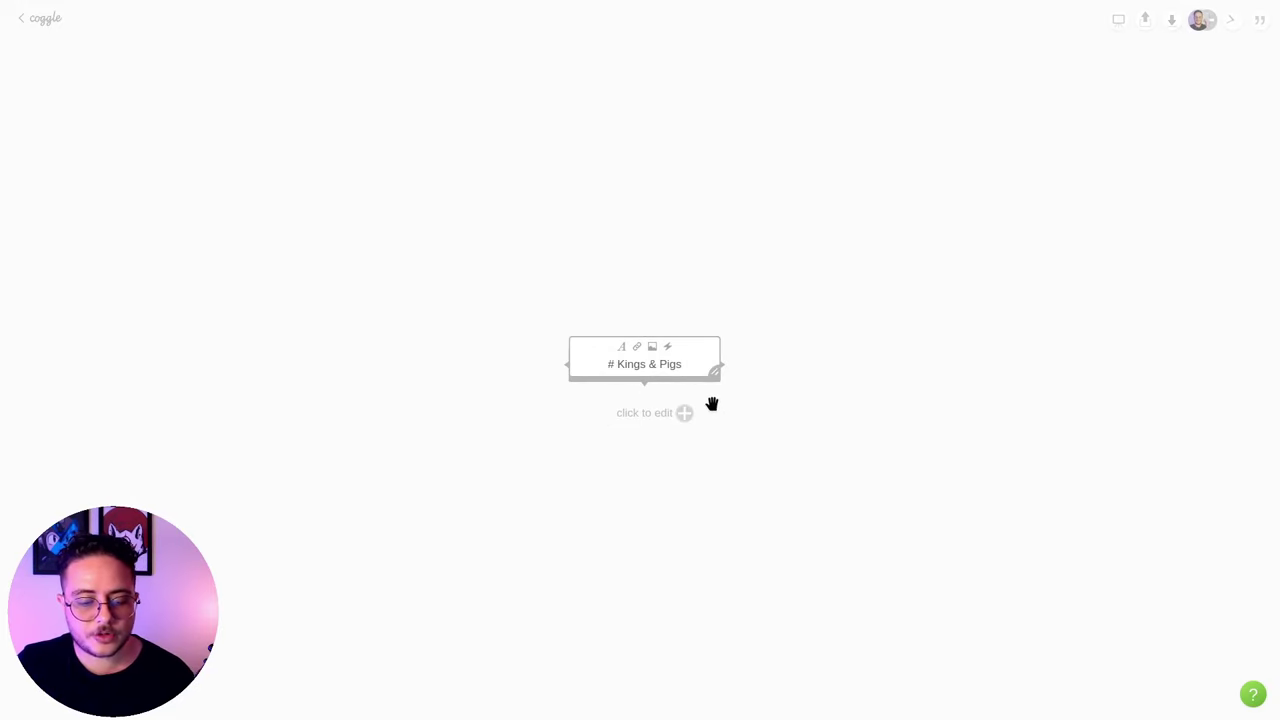
pyautogui.hotkey('shift', 'Return')
pyautogui.hotkey('shift', 'Return')
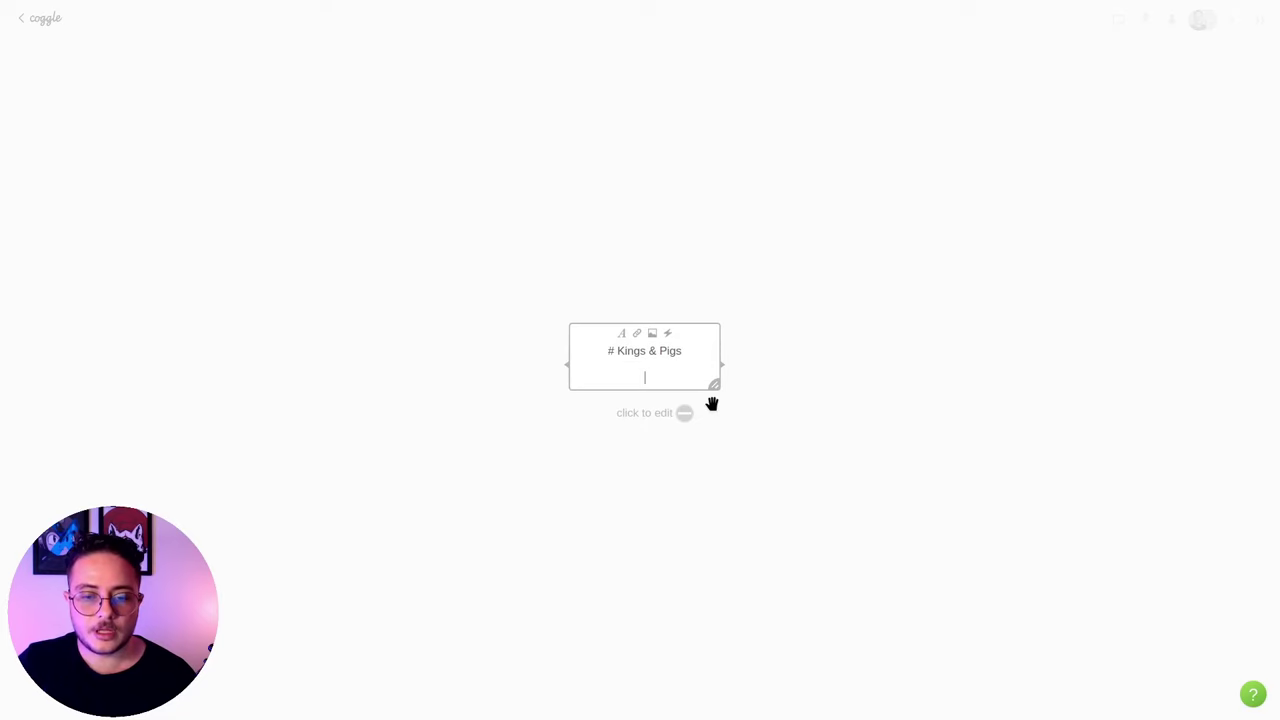
pyautogui.write("In this game we are going to use PixelFrog's Kings & Pigs asset pack")
pyautogui.hotkey('shift', 'Return')
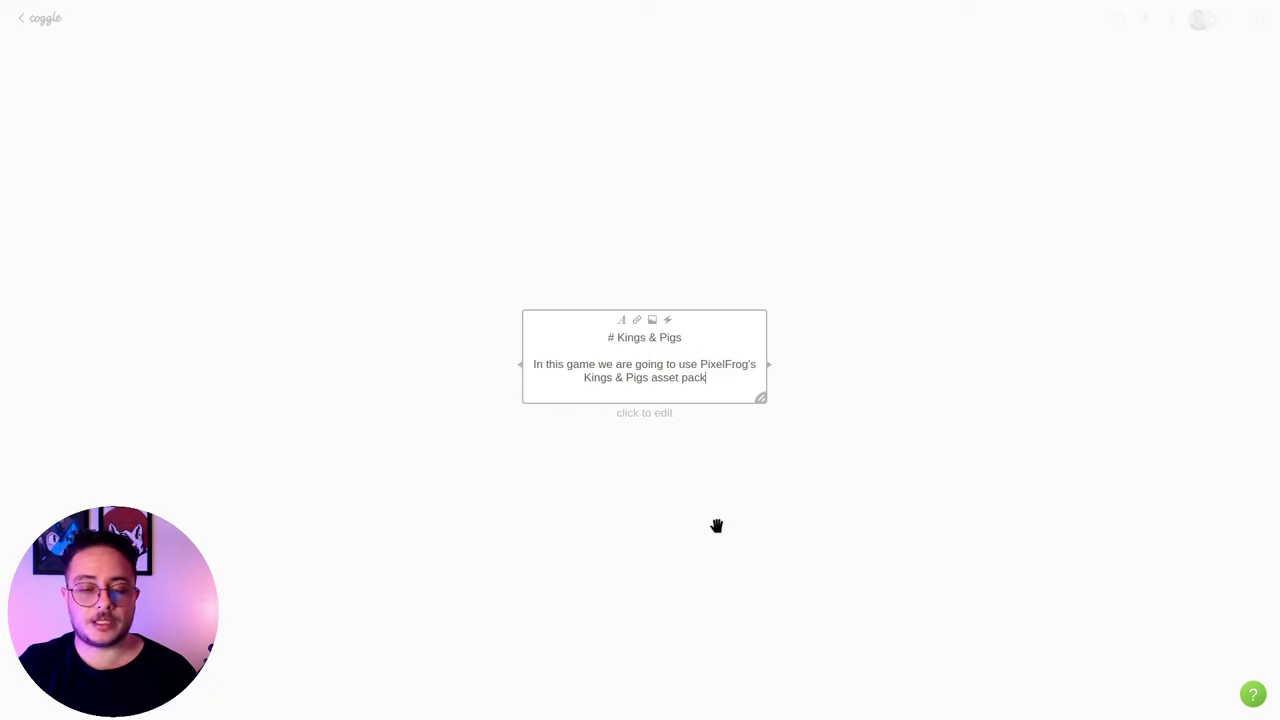
pyautogui.press('super')
pyautogui.press('super')
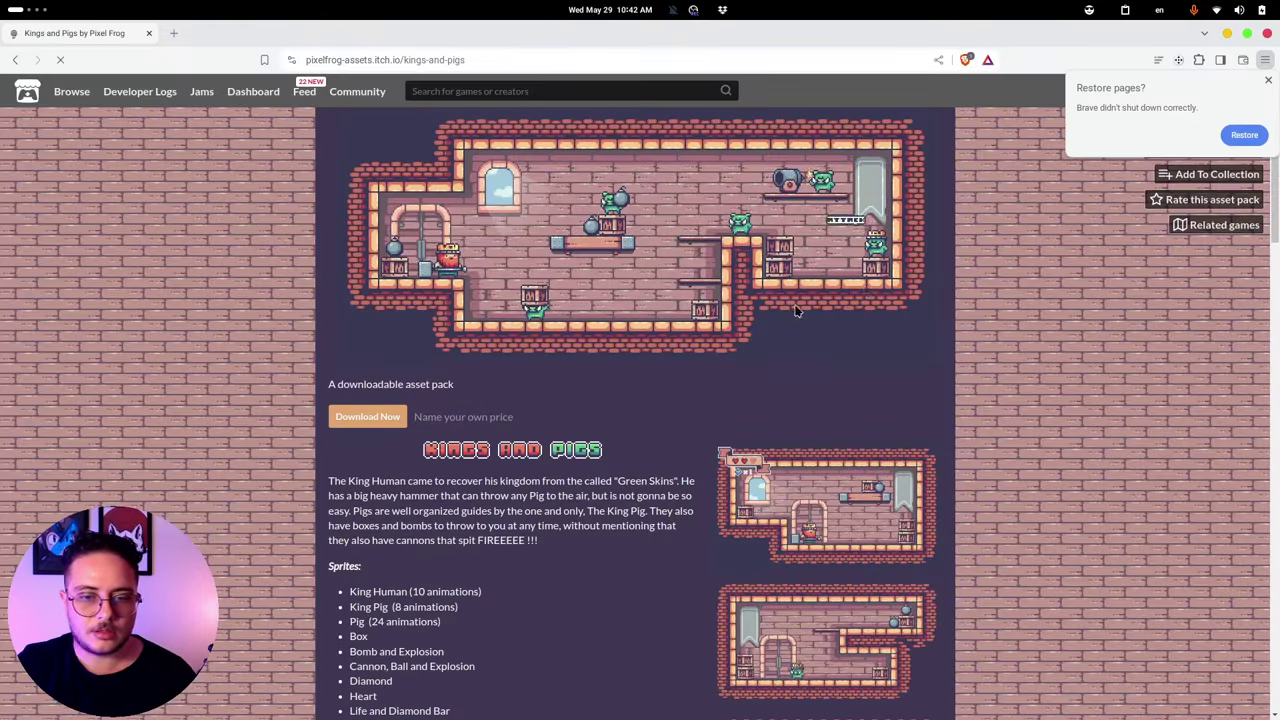
# Copy the Kings & Pigs banner image address from itch.io and return to Coggle
pyautogui.rightClick(620, 238)
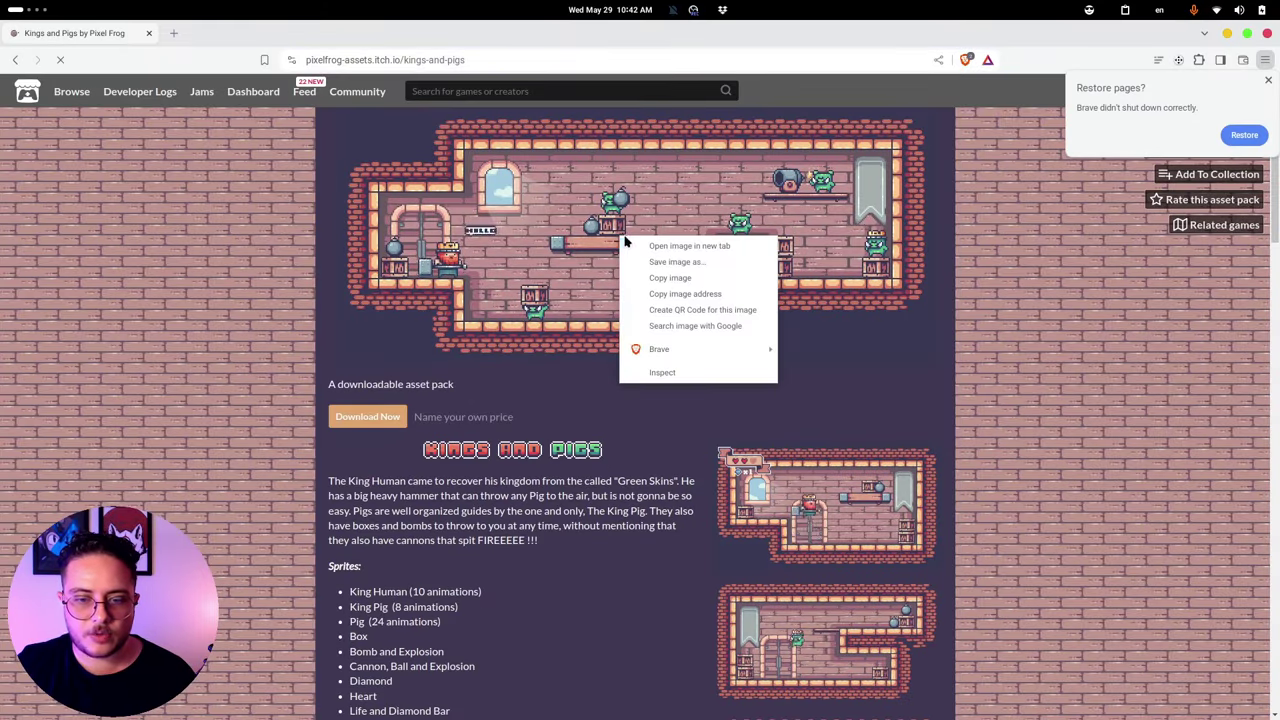
pyautogui.click(722, 295)
pyautogui.press('super')
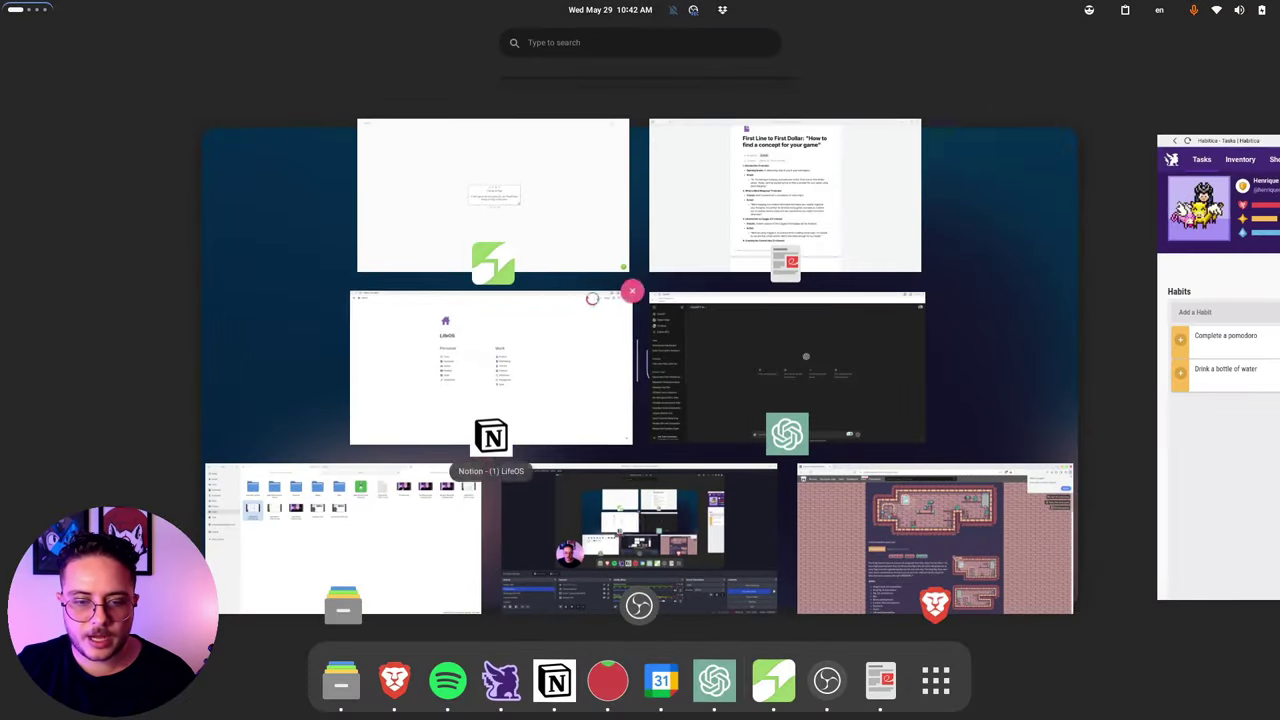
pyautogui.click(520, 220)
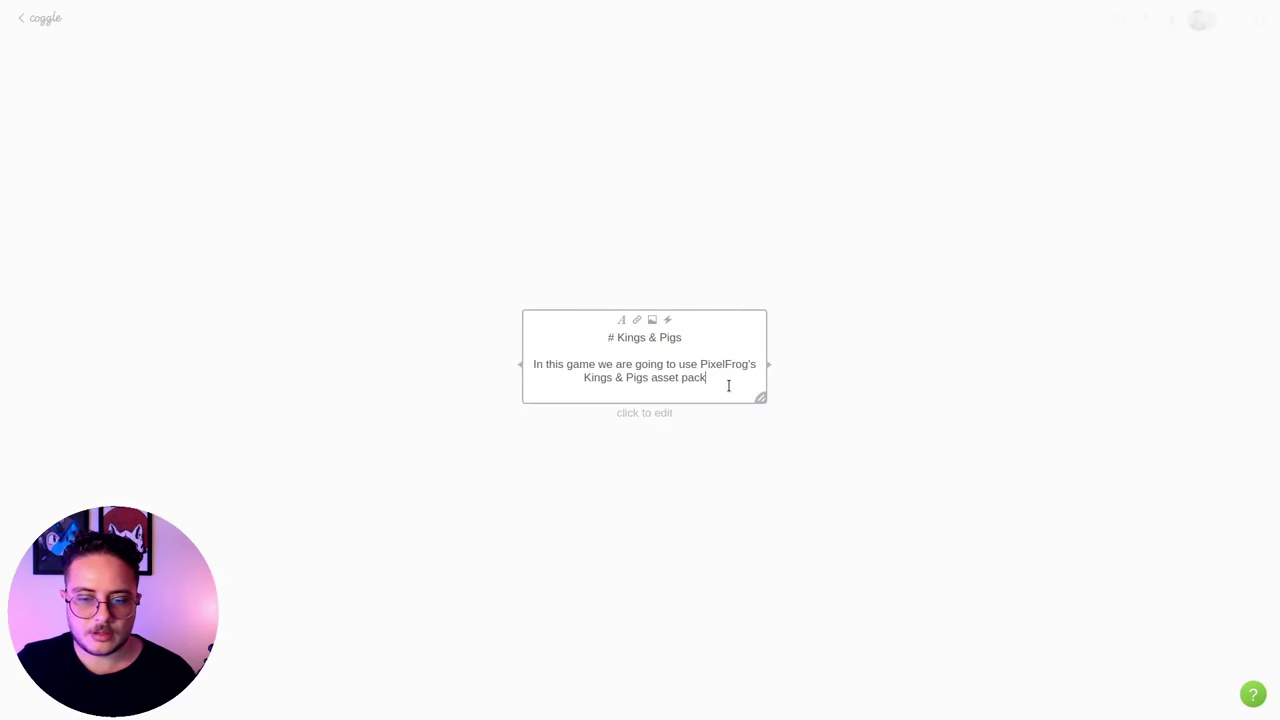
# Embed the copied Kings & Pigs image below the description using the ![]( markdown syntax
pyautogui.press('Return')
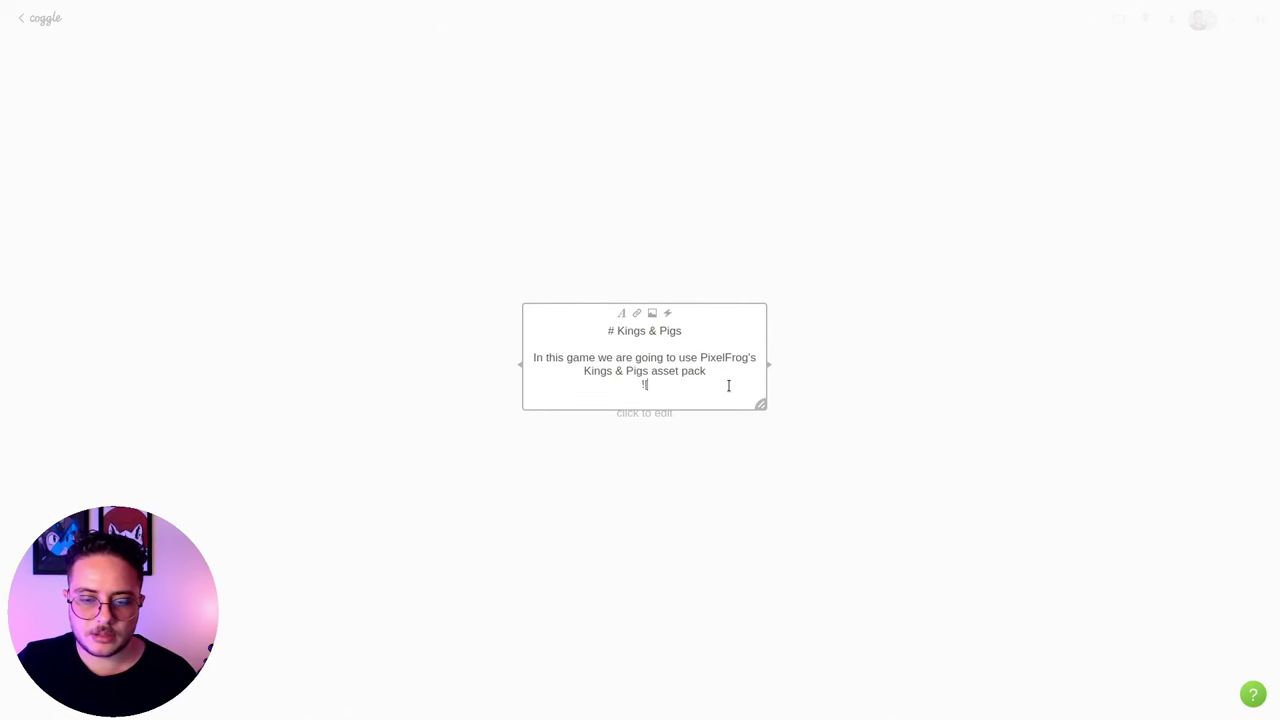
pyautogui.write('![](')
pyautogui.hotkey('ctrl', 'v')
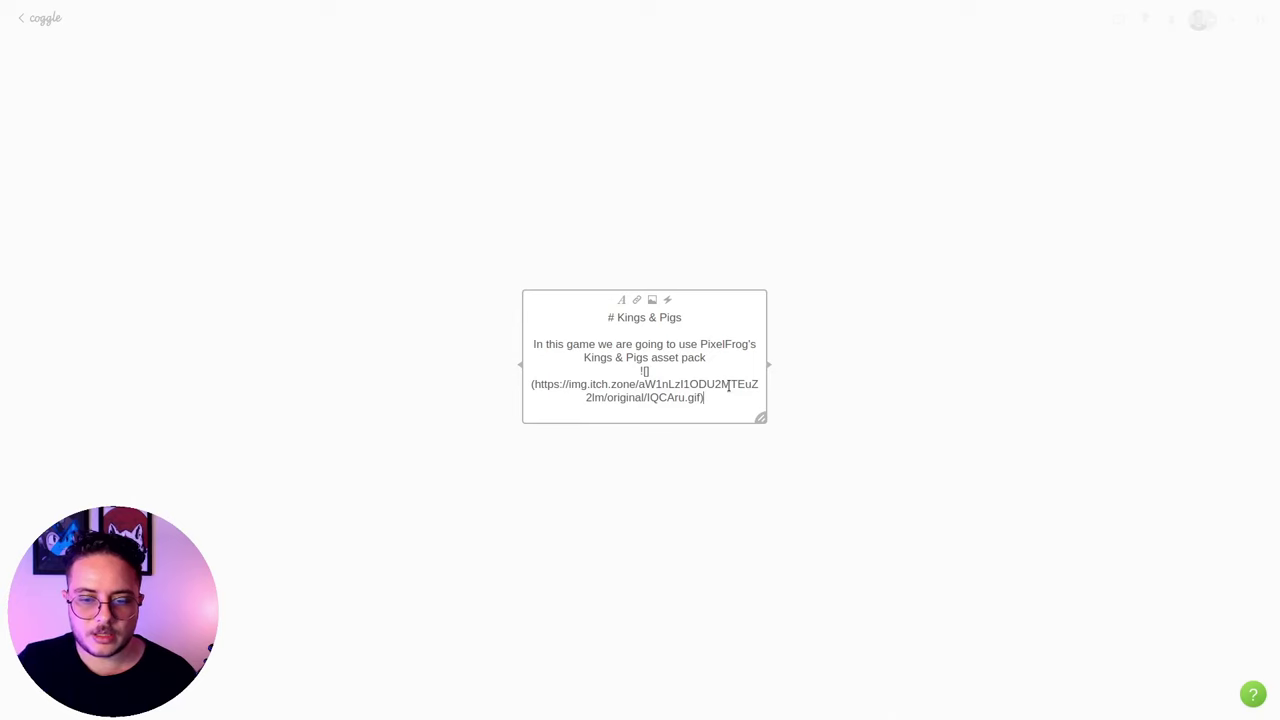
pyautogui.click(665, 530)
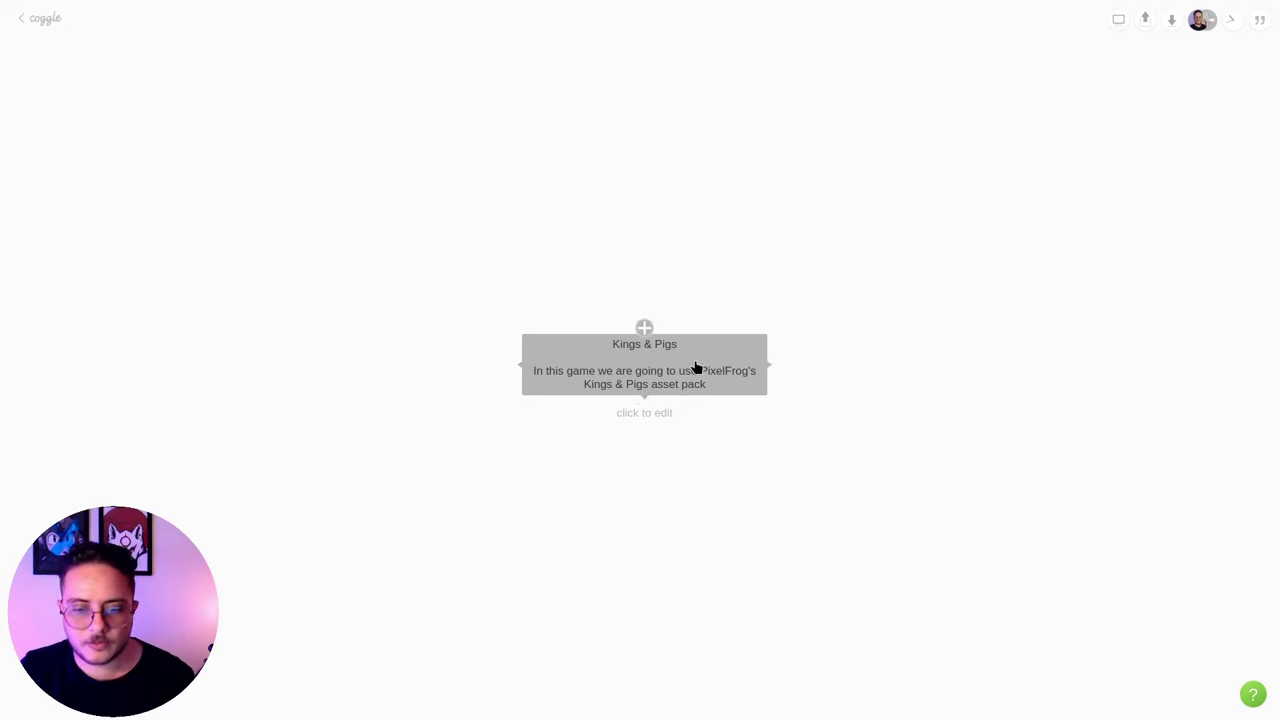
pyautogui.click(698, 392)
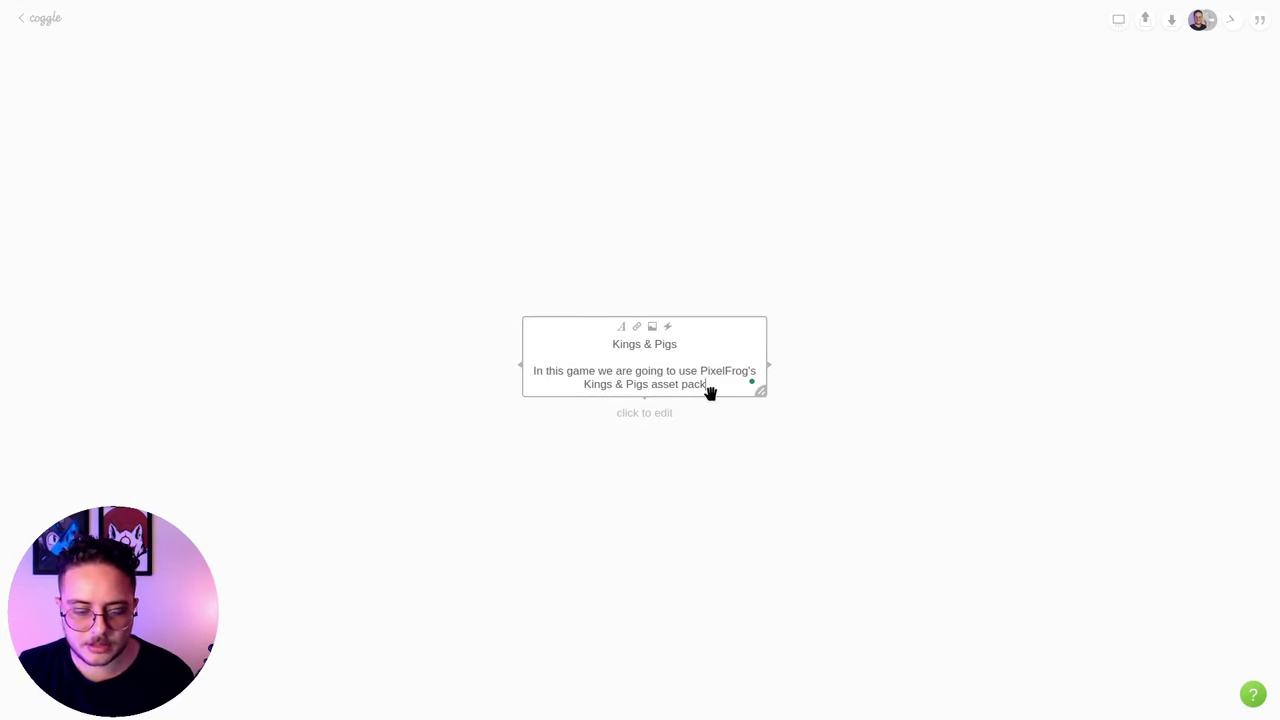
pyautogui.press('Tab')
# Remove the empty child node, then pan and zoom to inspect the Kings & Pigs card
pyautogui.click(713, 400)
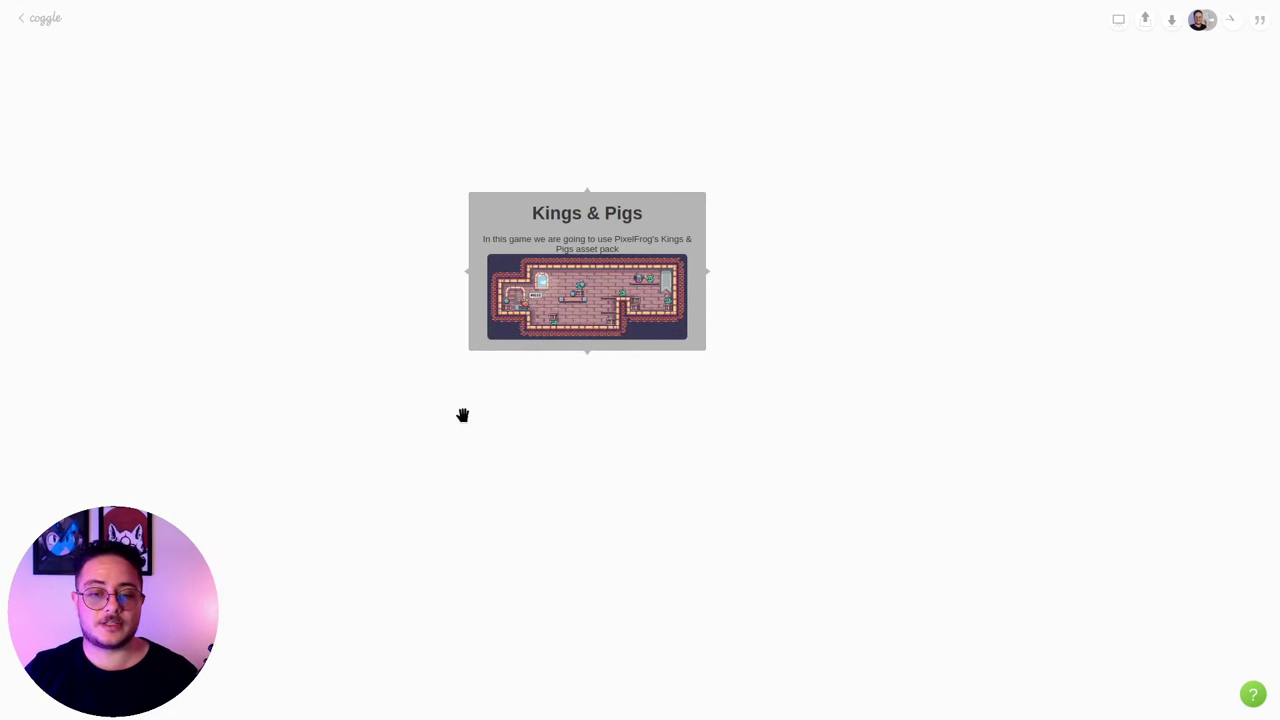
pyautogui.moveTo(398, 205); pyautogui.dragTo(408, 180)
pyautogui.moveTo(418, 183); pyautogui.dragTo(411, 142)
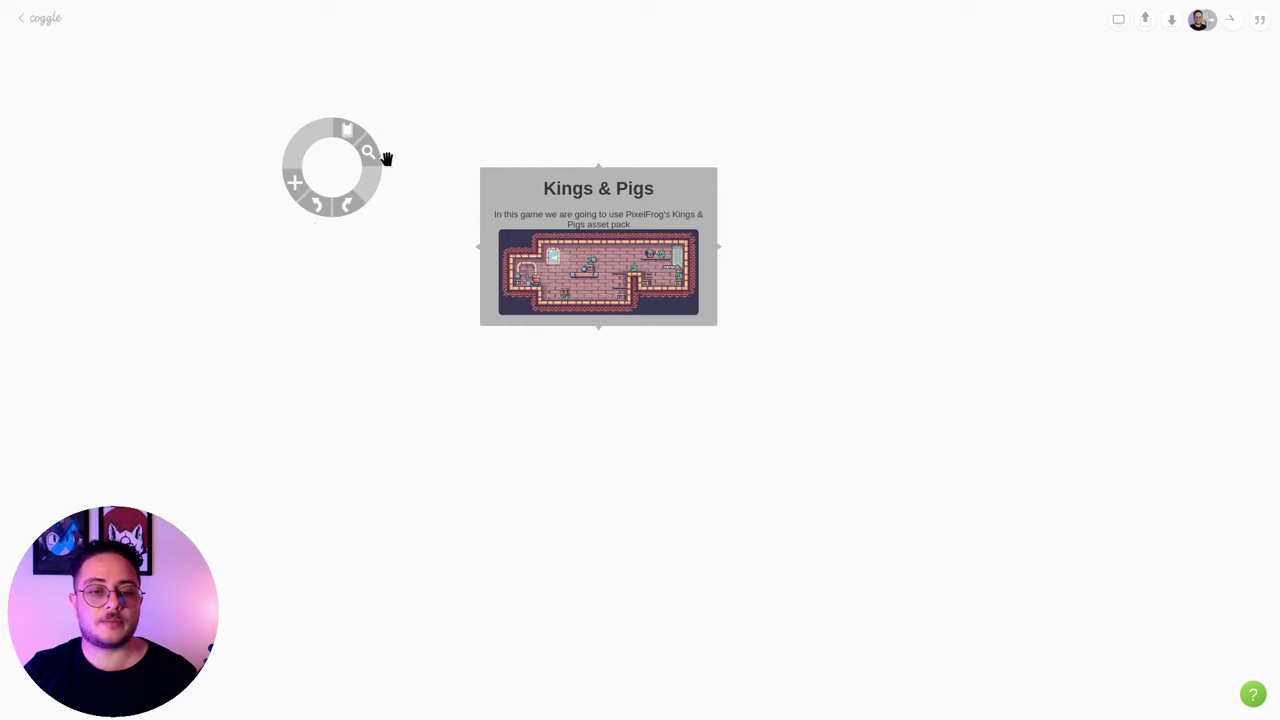
pyautogui.moveTo(370, 152)
pyautogui.mouseDown()
pyautogui.moveTo(354, 138)
pyautogui.moveTo(348, 149)
pyautogui.mouseUp()
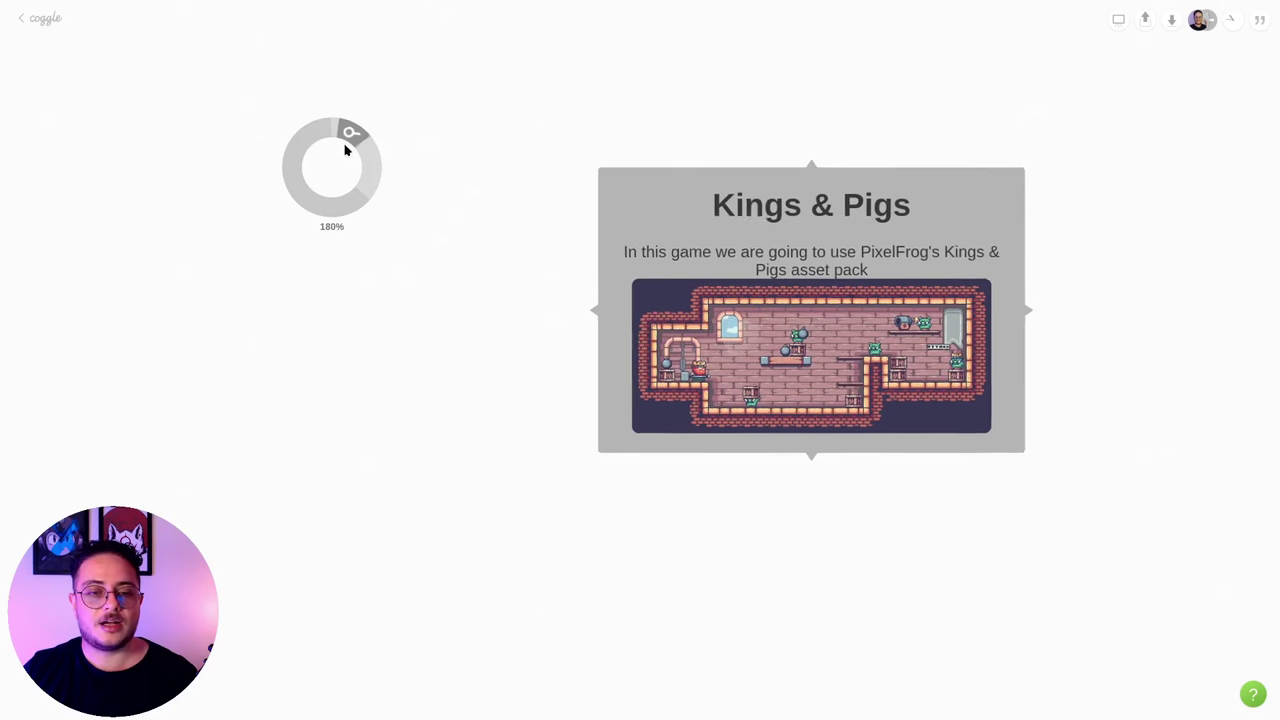
pyautogui.moveTo(483, 275); pyautogui.dragTo(263, 134)
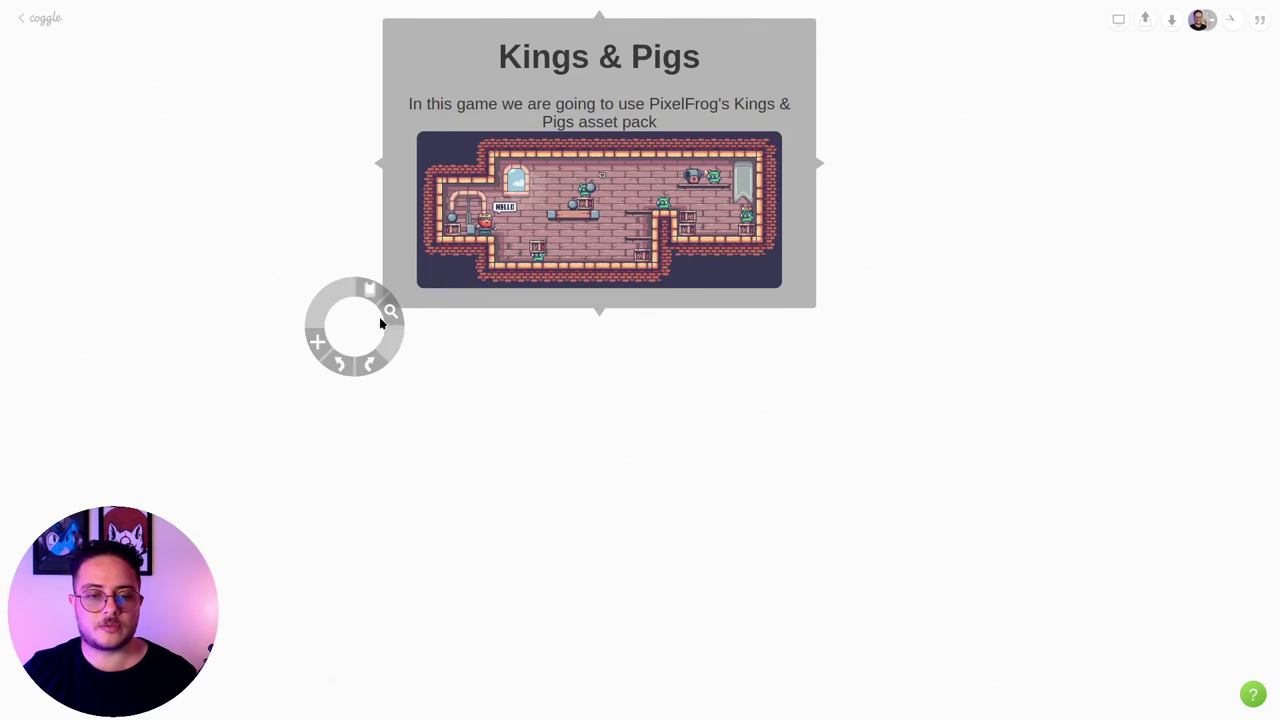
pyautogui.moveTo(389, 313); pyautogui.dragTo(393, 322)
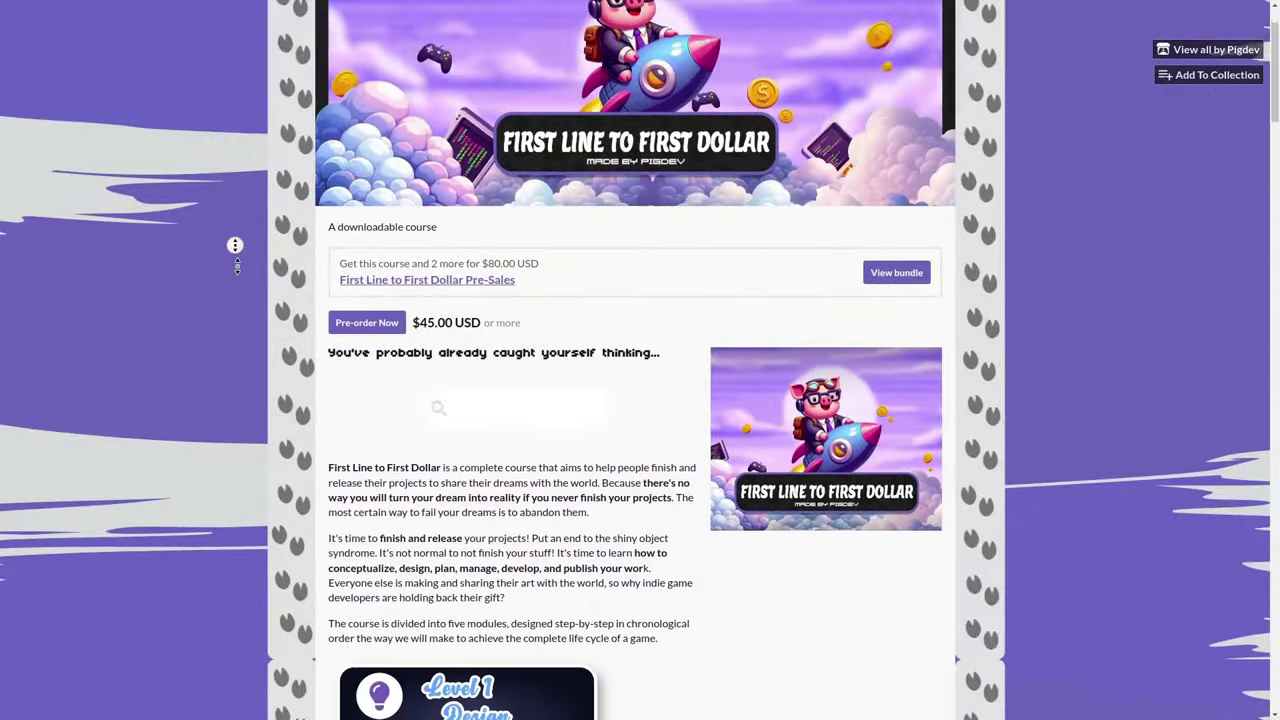
# Open the First Line to First Dollar course from the campaign page and autoscroll to its reward tiers
pyautogui.scroll(-5, 236, 258)
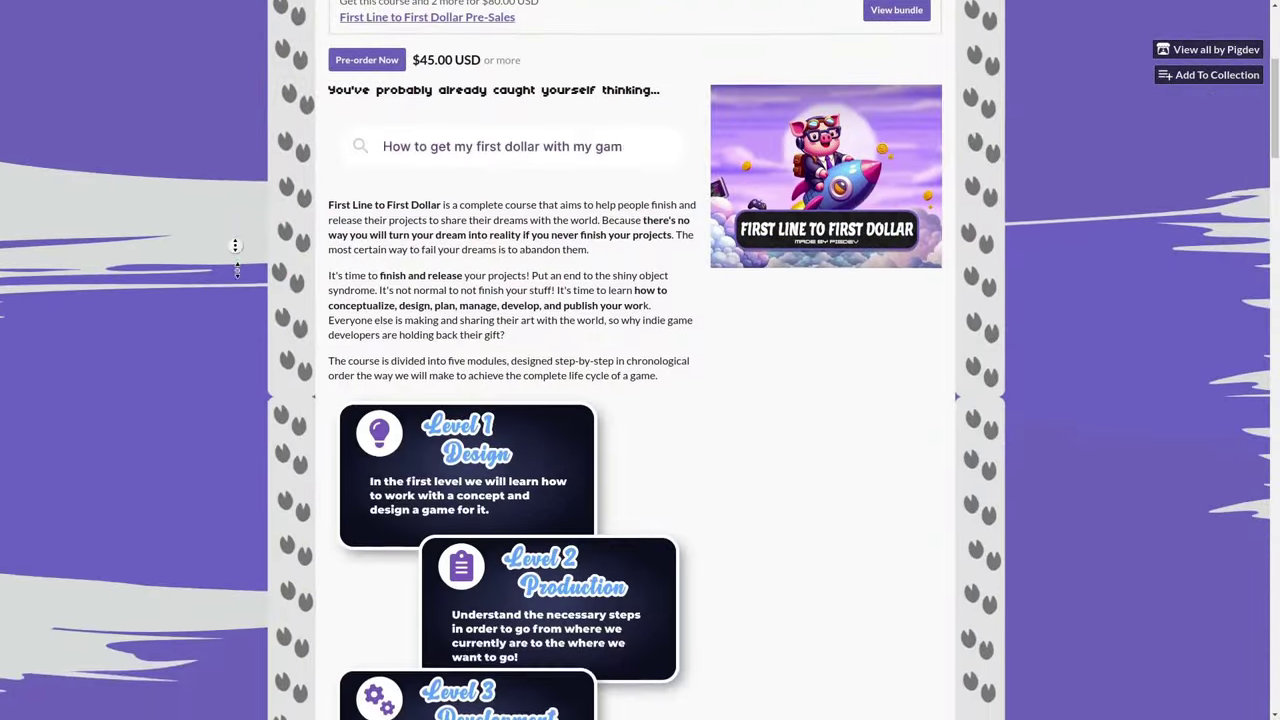
pyautogui.scroll(-6, 237, 270)
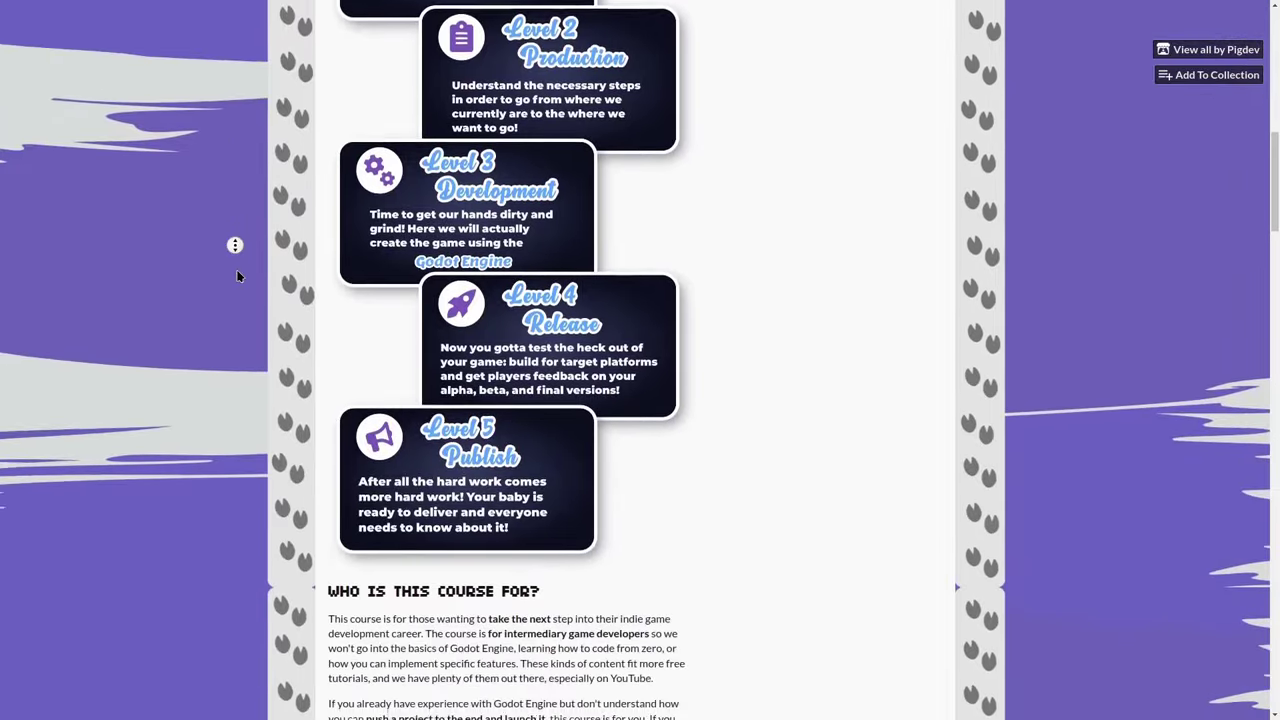
pyautogui.scroll(-2, 236, 269)
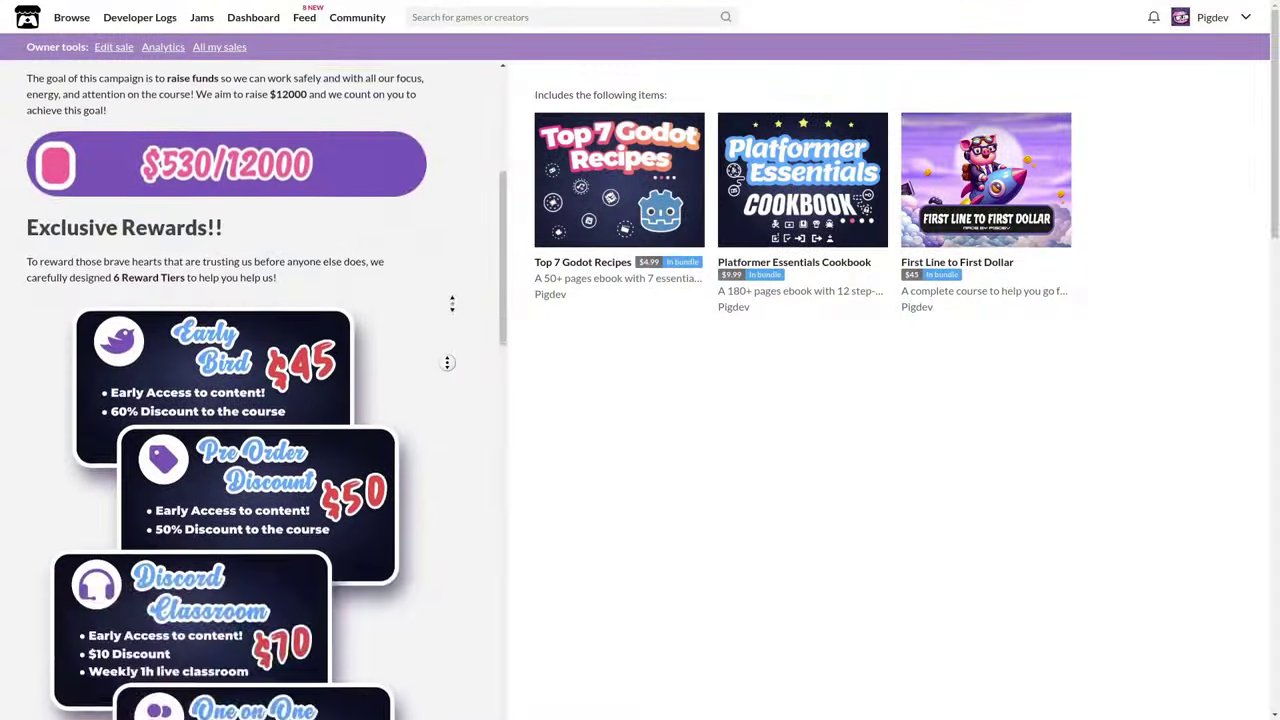
pyautogui.scroll(3, 453, 298)
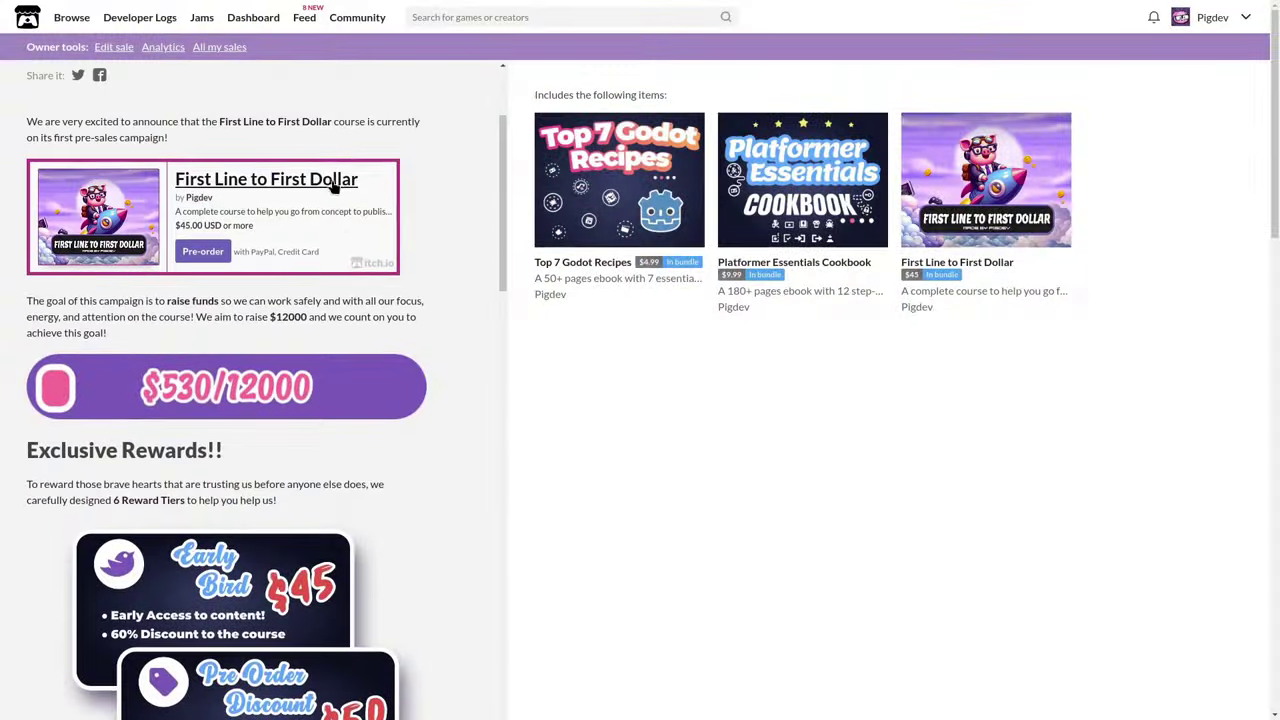
pyautogui.click(331, 180)
pyautogui.middleClick(197, 299)
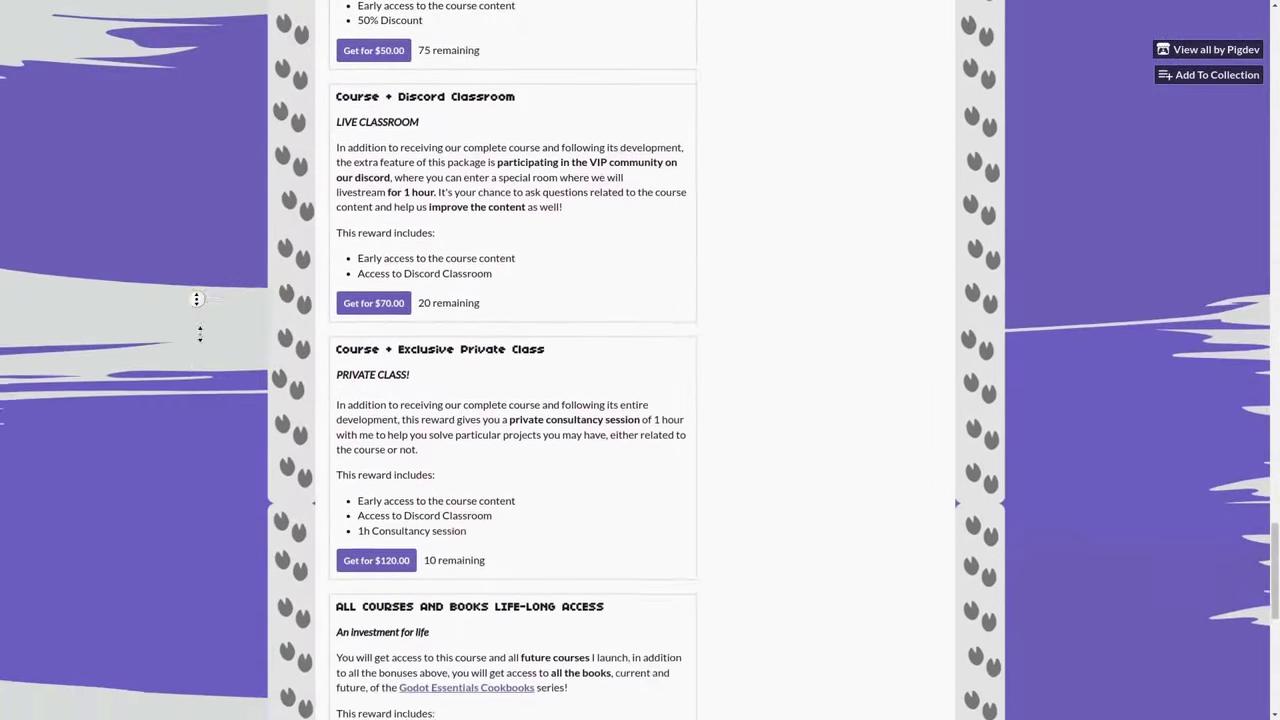